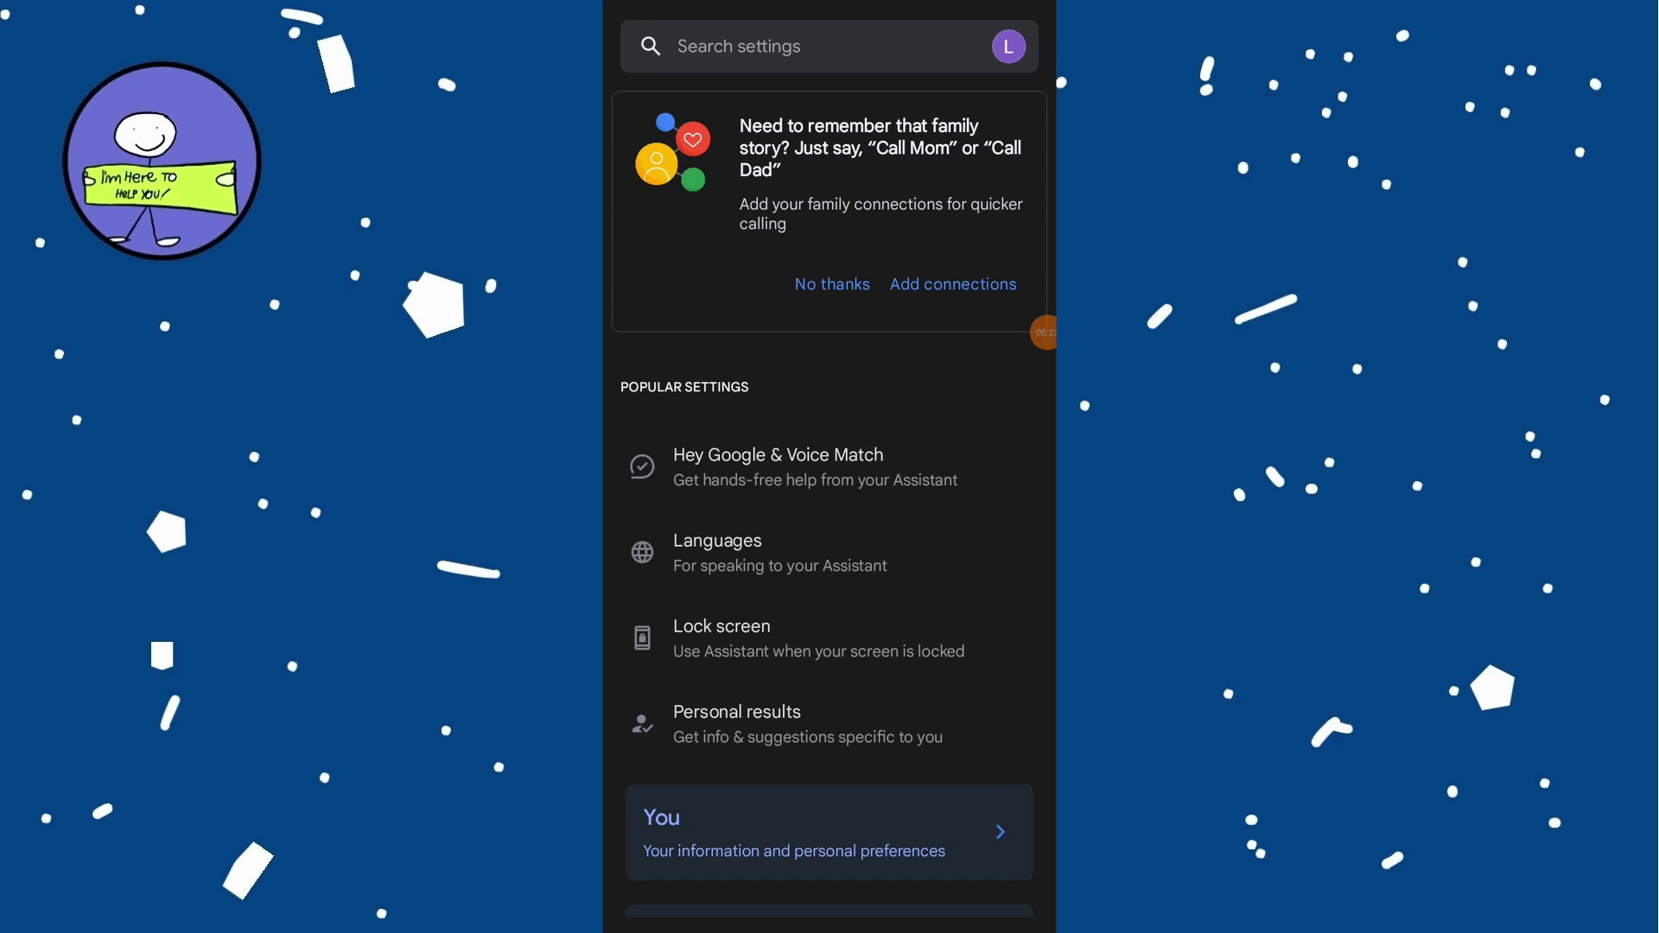
{"action": "scroll", "coordinate": [830, 518], "scroll_direction": "down", "scroll_amount": 5}
{"action": "scroll", "coordinate": [830, 519], "scroll_direction": "down", "scroll_amount": 5}
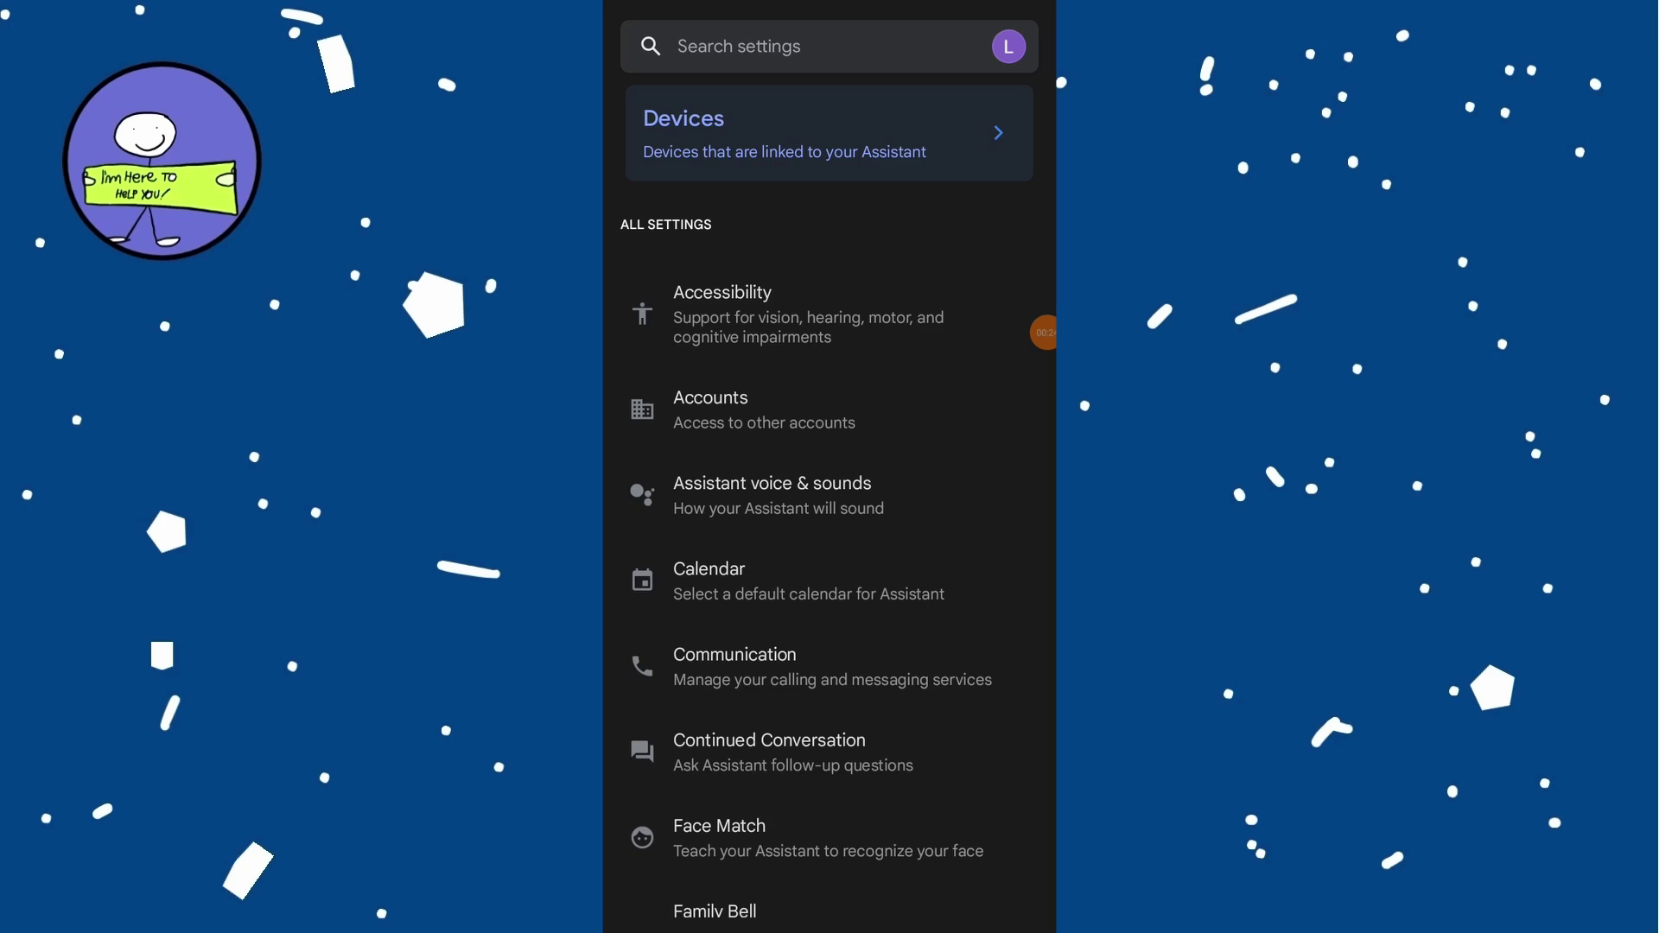
{"action": "scroll", "coordinate": [831, 519], "scroll_direction": "down", "scroll_amount": 5}
{"action": "scroll", "coordinate": [829, 519], "scroll_direction": "down", "scroll_amount": 5}
{"action": "scroll", "coordinate": [829, 519], "scroll_direction": "up", "scroll_amount": 4}
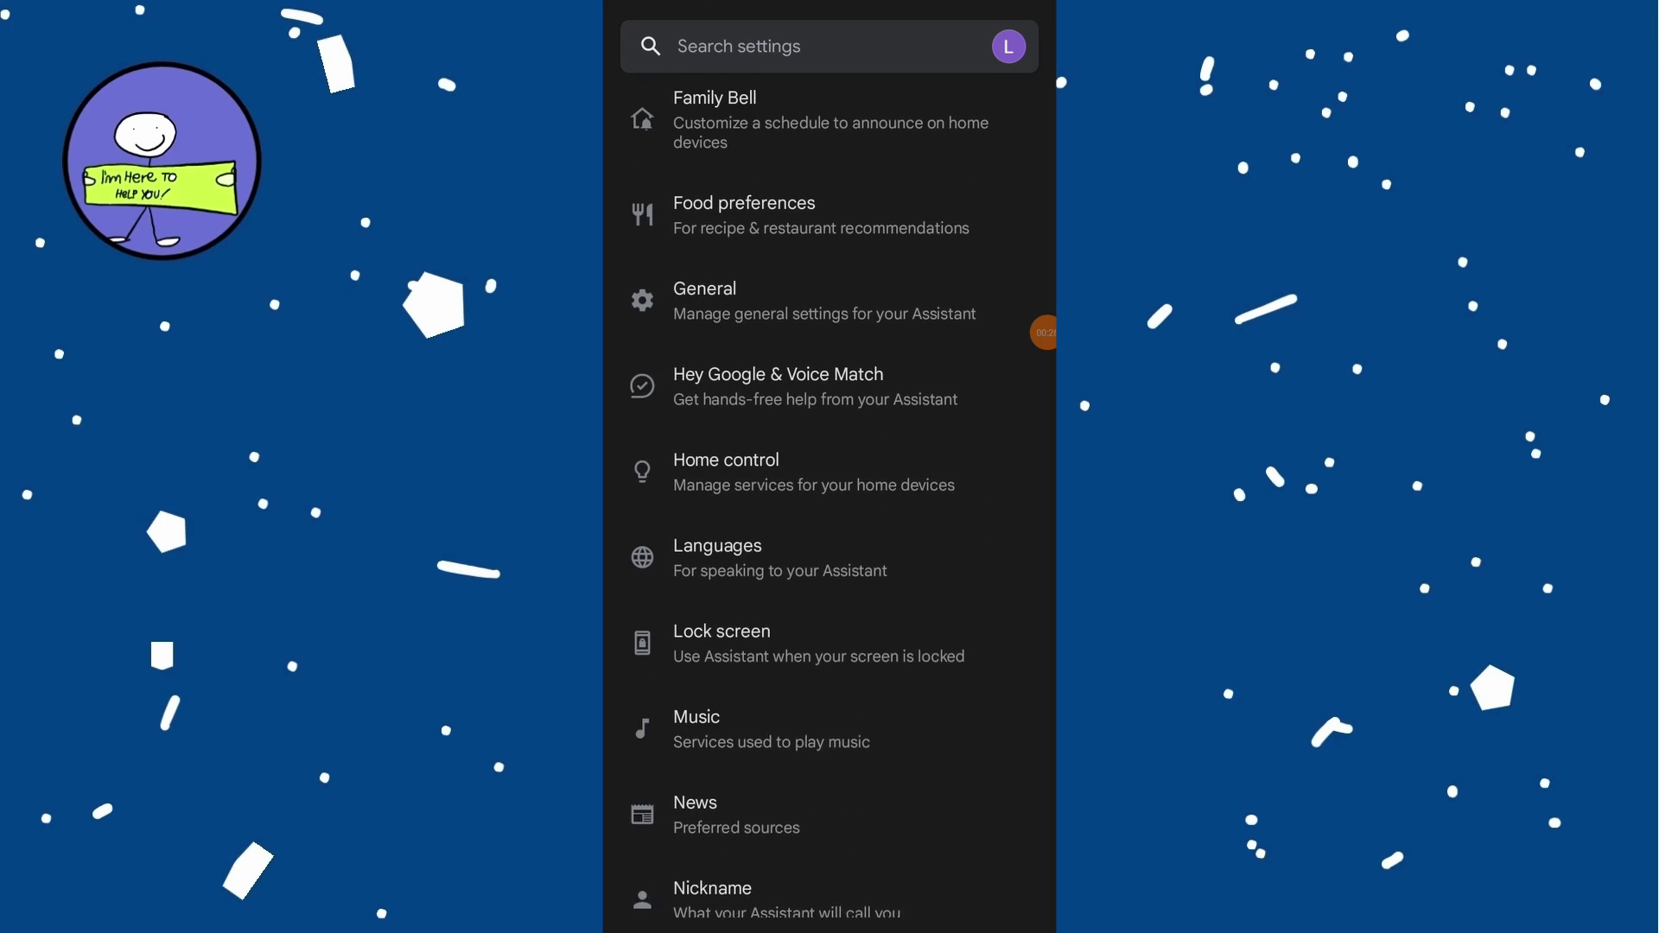
{"action": "scroll", "coordinate": [829, 520], "scroll_direction": "up", "scroll_amount": 2}
Open General Assistant settings, cancelling the prompt to turn Google Assistant off
{"action": "left_click", "coordinate": [829, 498]}
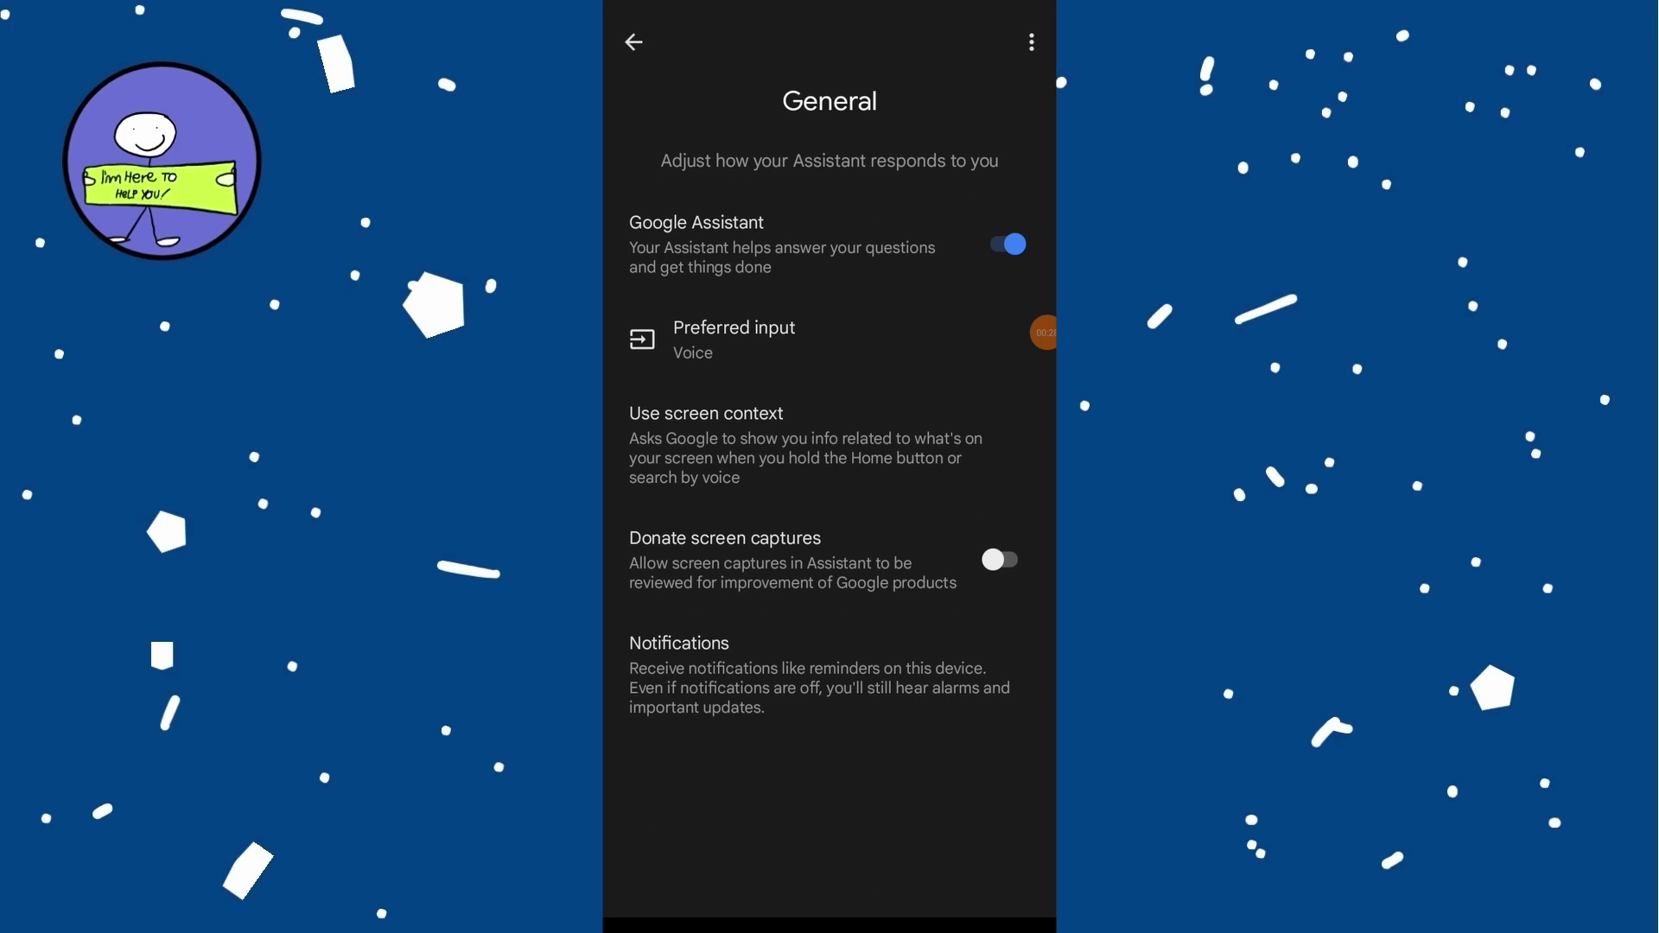
{"action": "left_click", "coordinate": [1008, 244]}
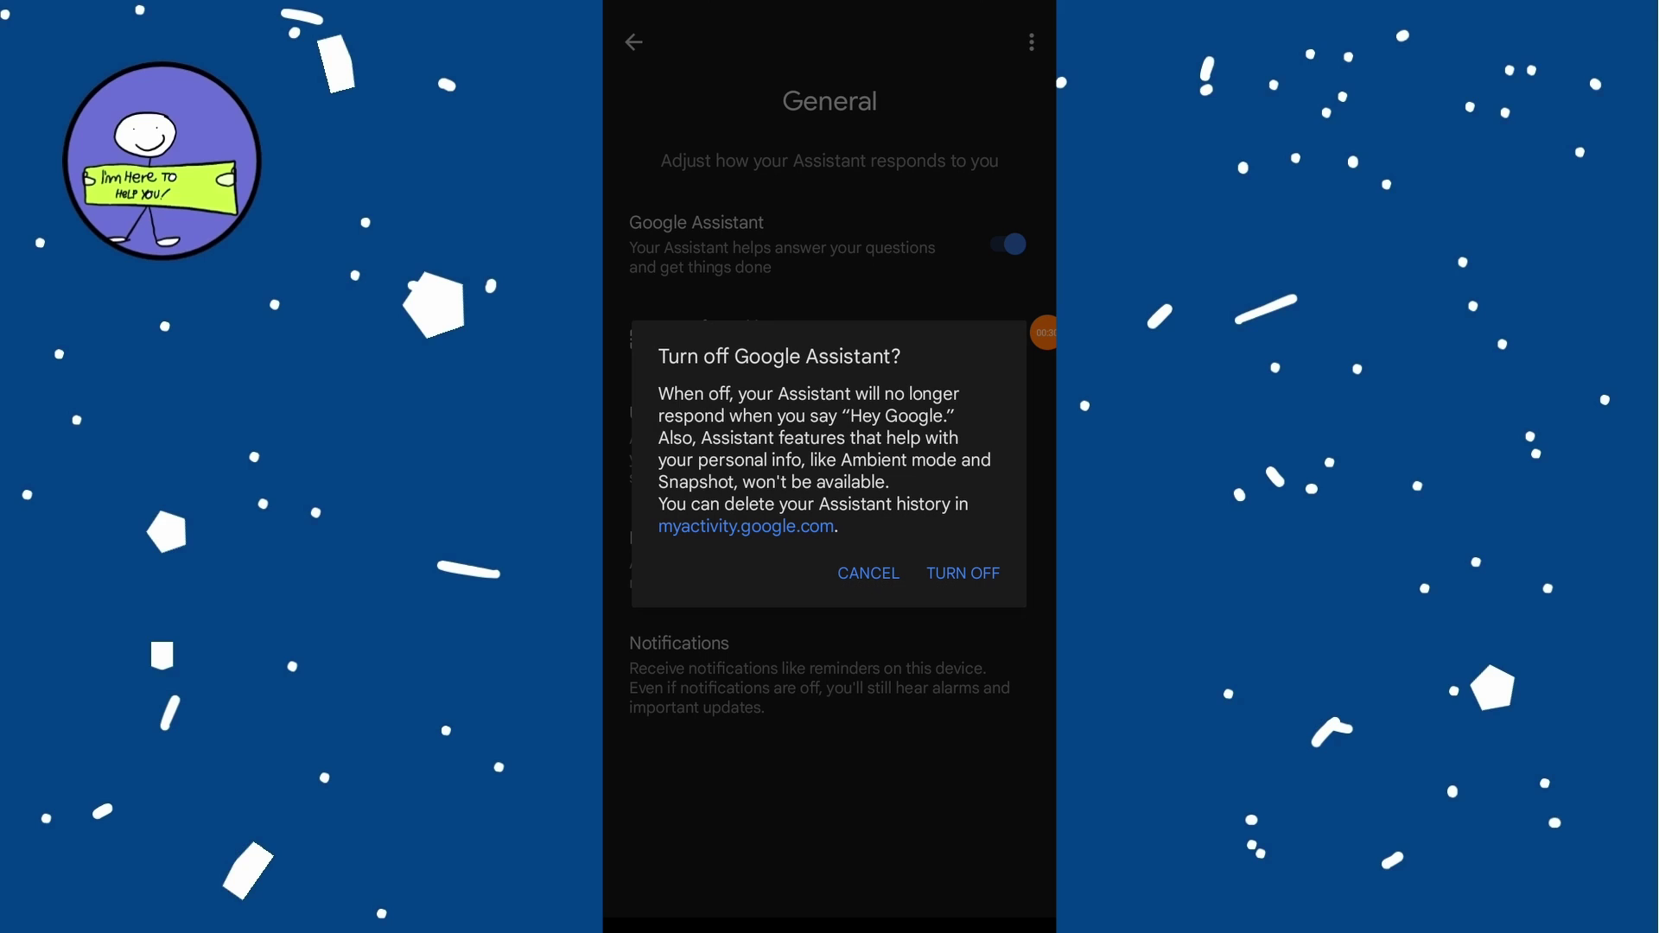
{"action": "left_click", "coordinate": [867, 573]}
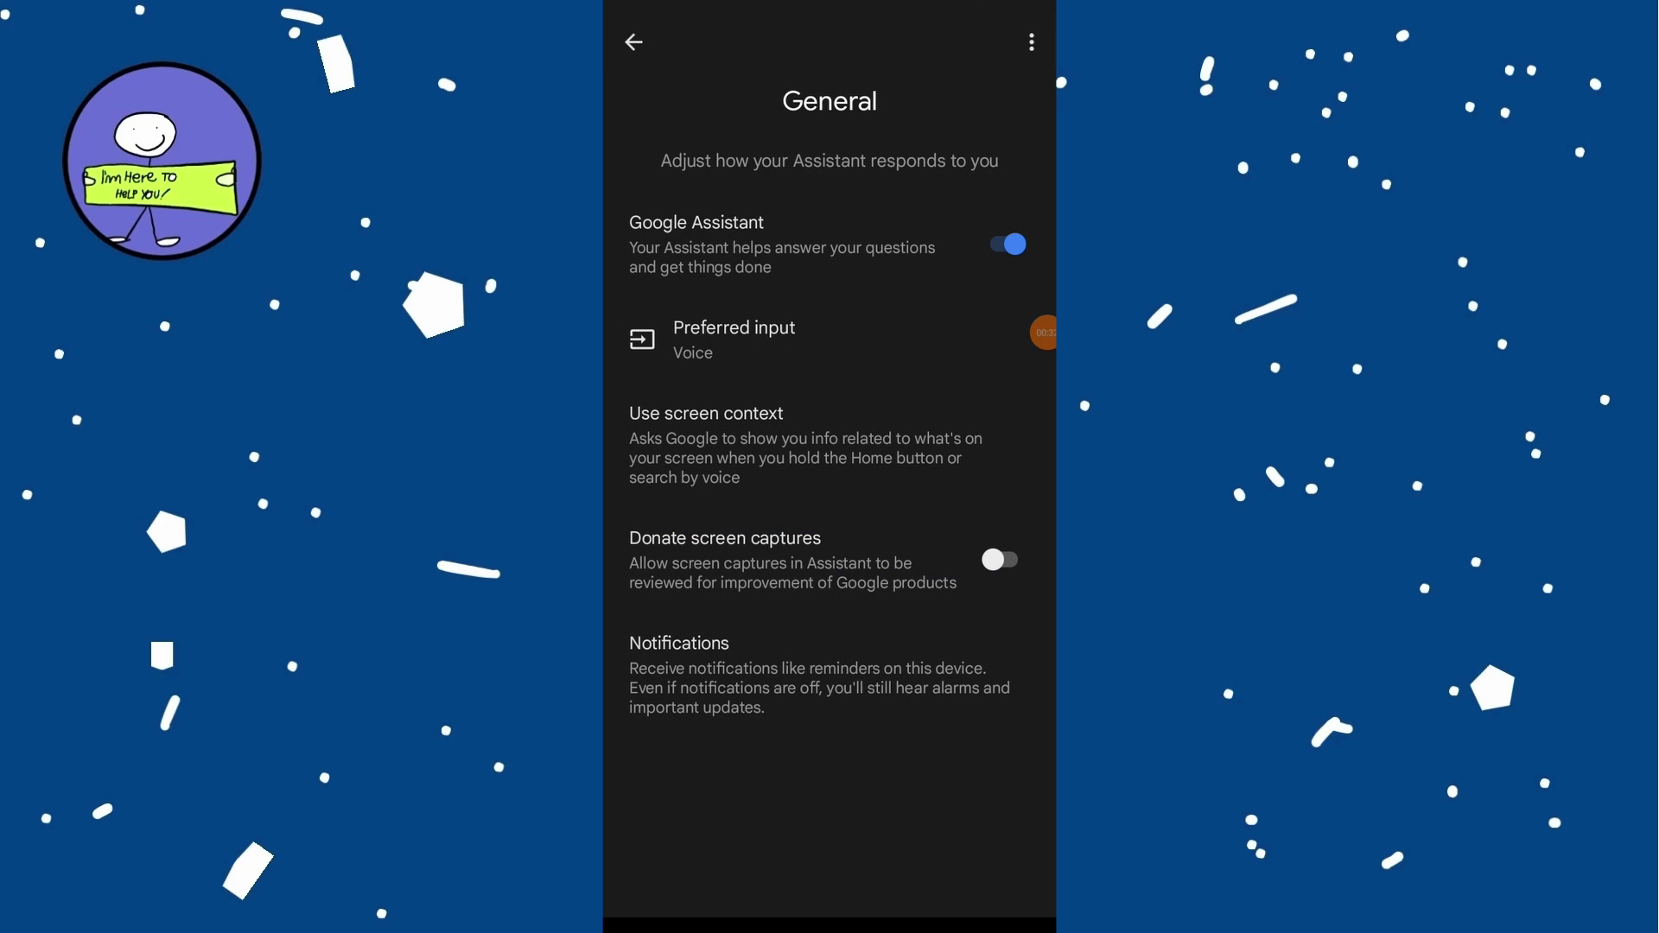
Open the camera from the Second chat conversation in Snapchat
{"action": "key", "text": "alt+Tab"}
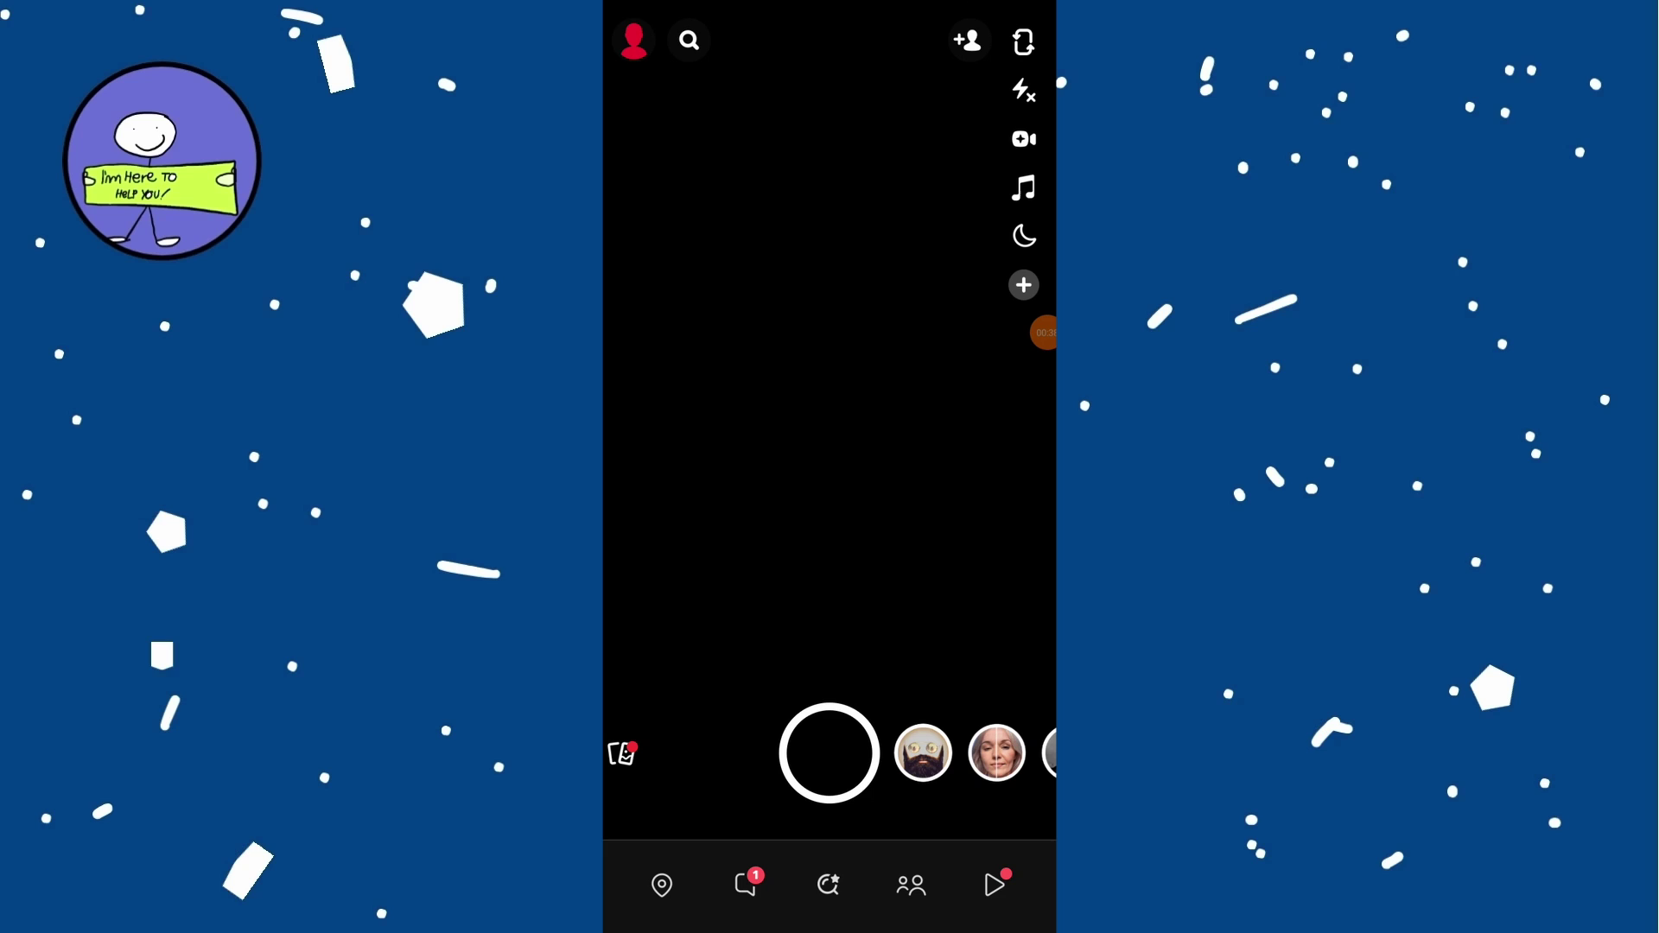
{"action": "left_click", "coordinate": [747, 884]}
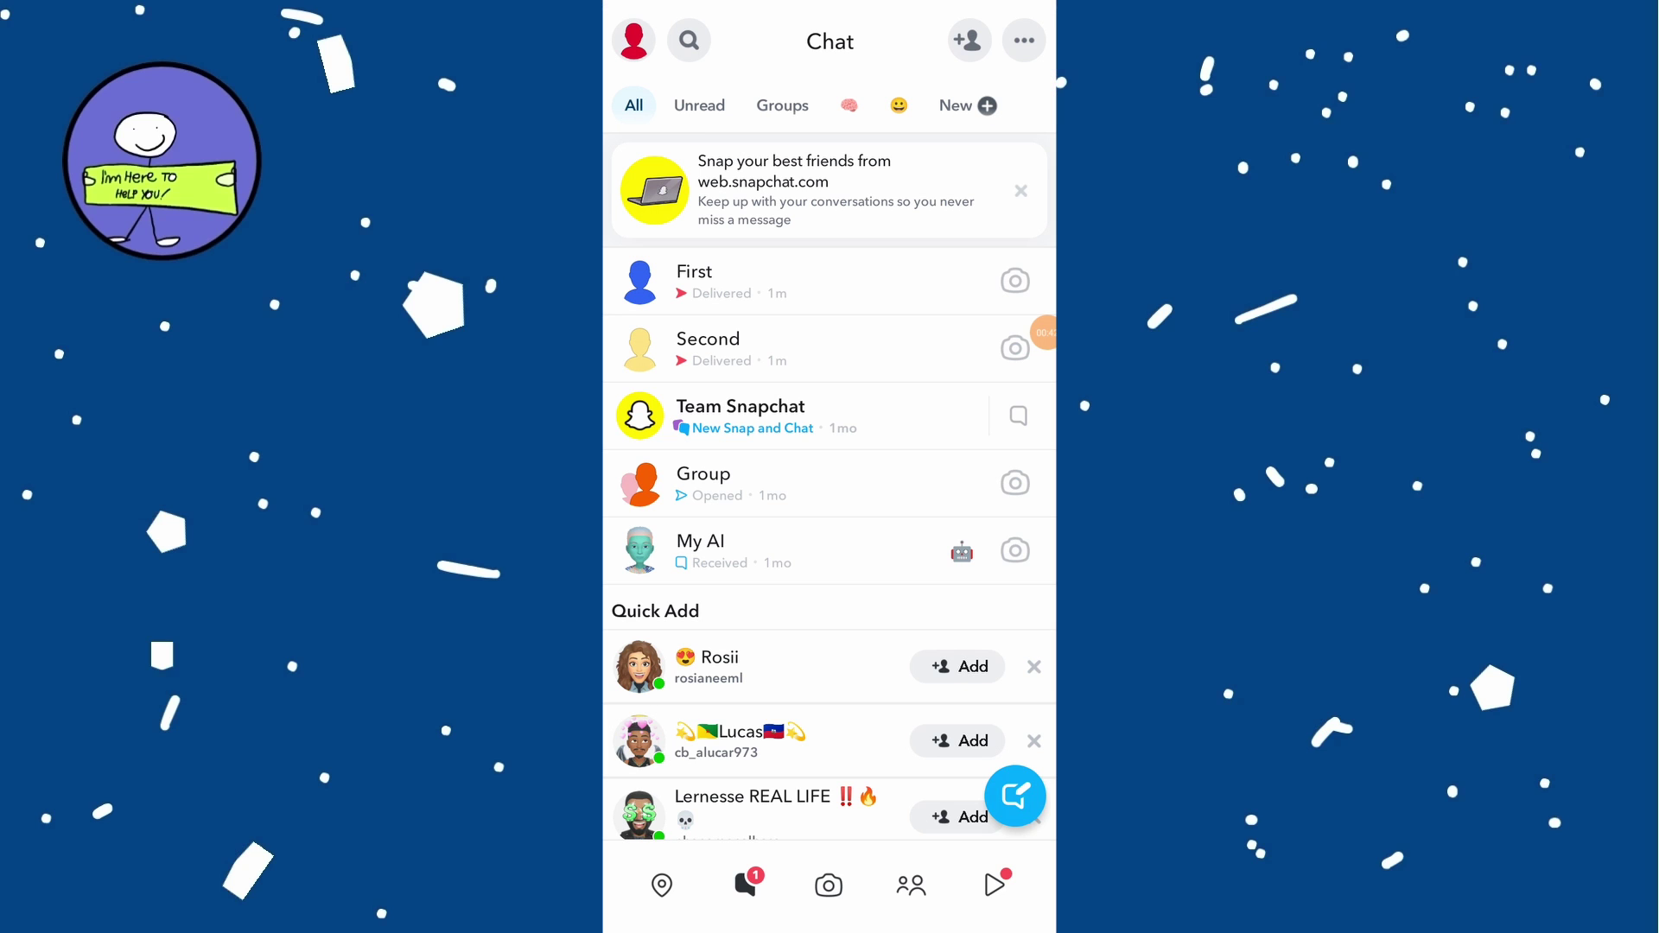
{"action": "left_click", "coordinate": [778, 347]}
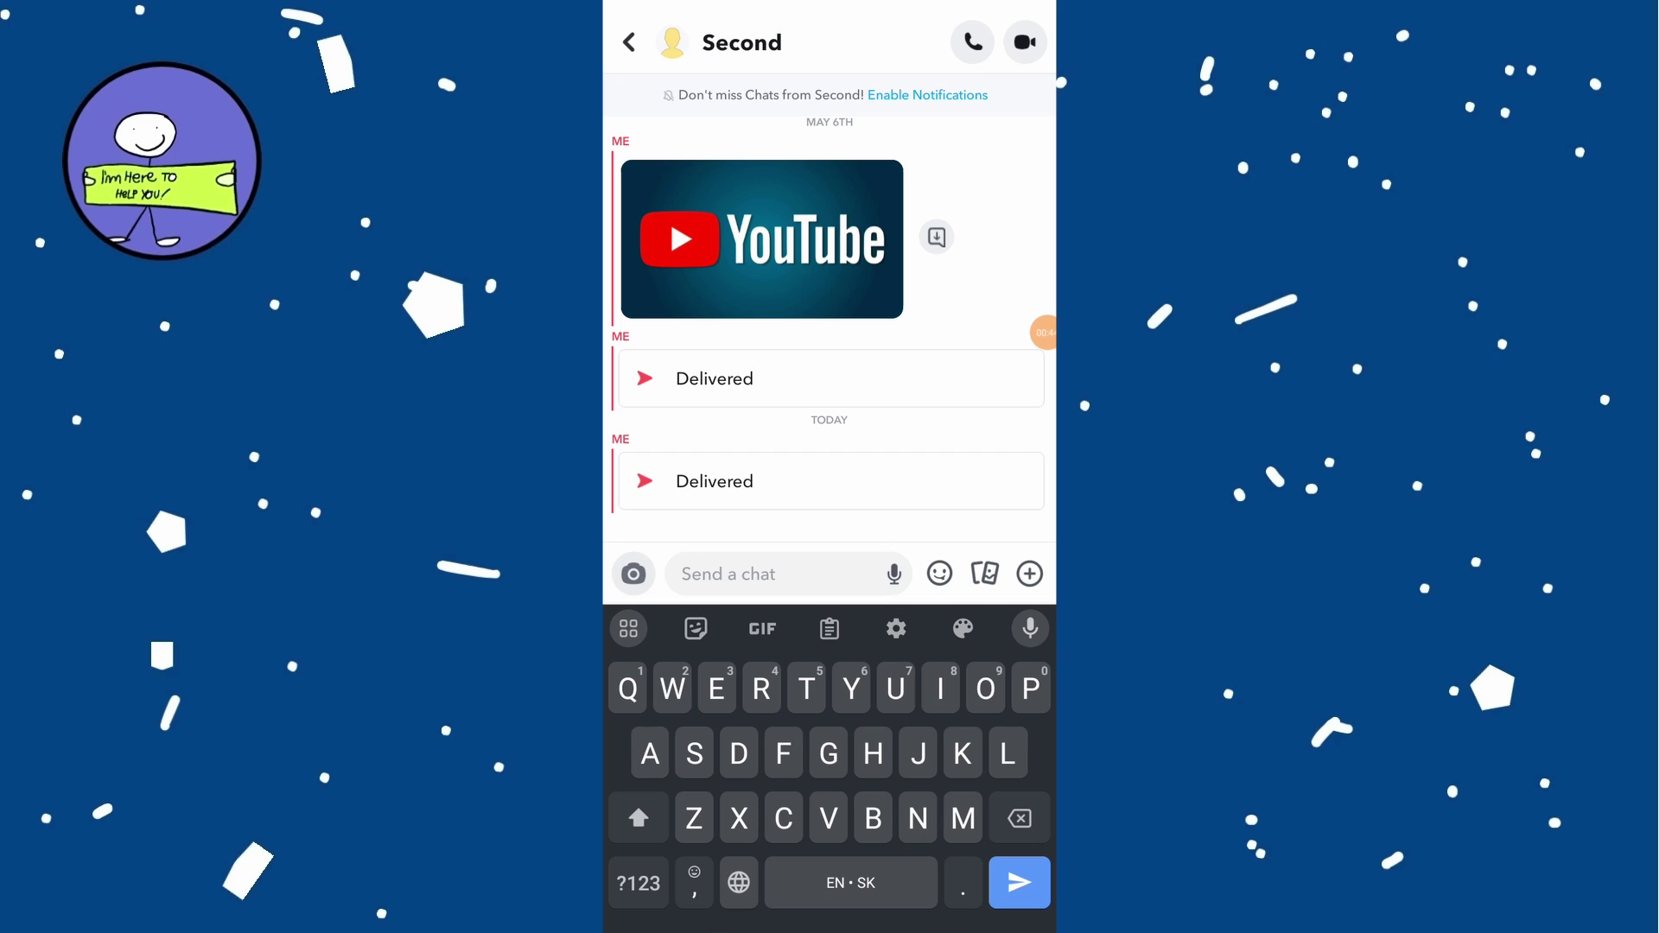
{"action": "left_click", "coordinate": [633, 574]}
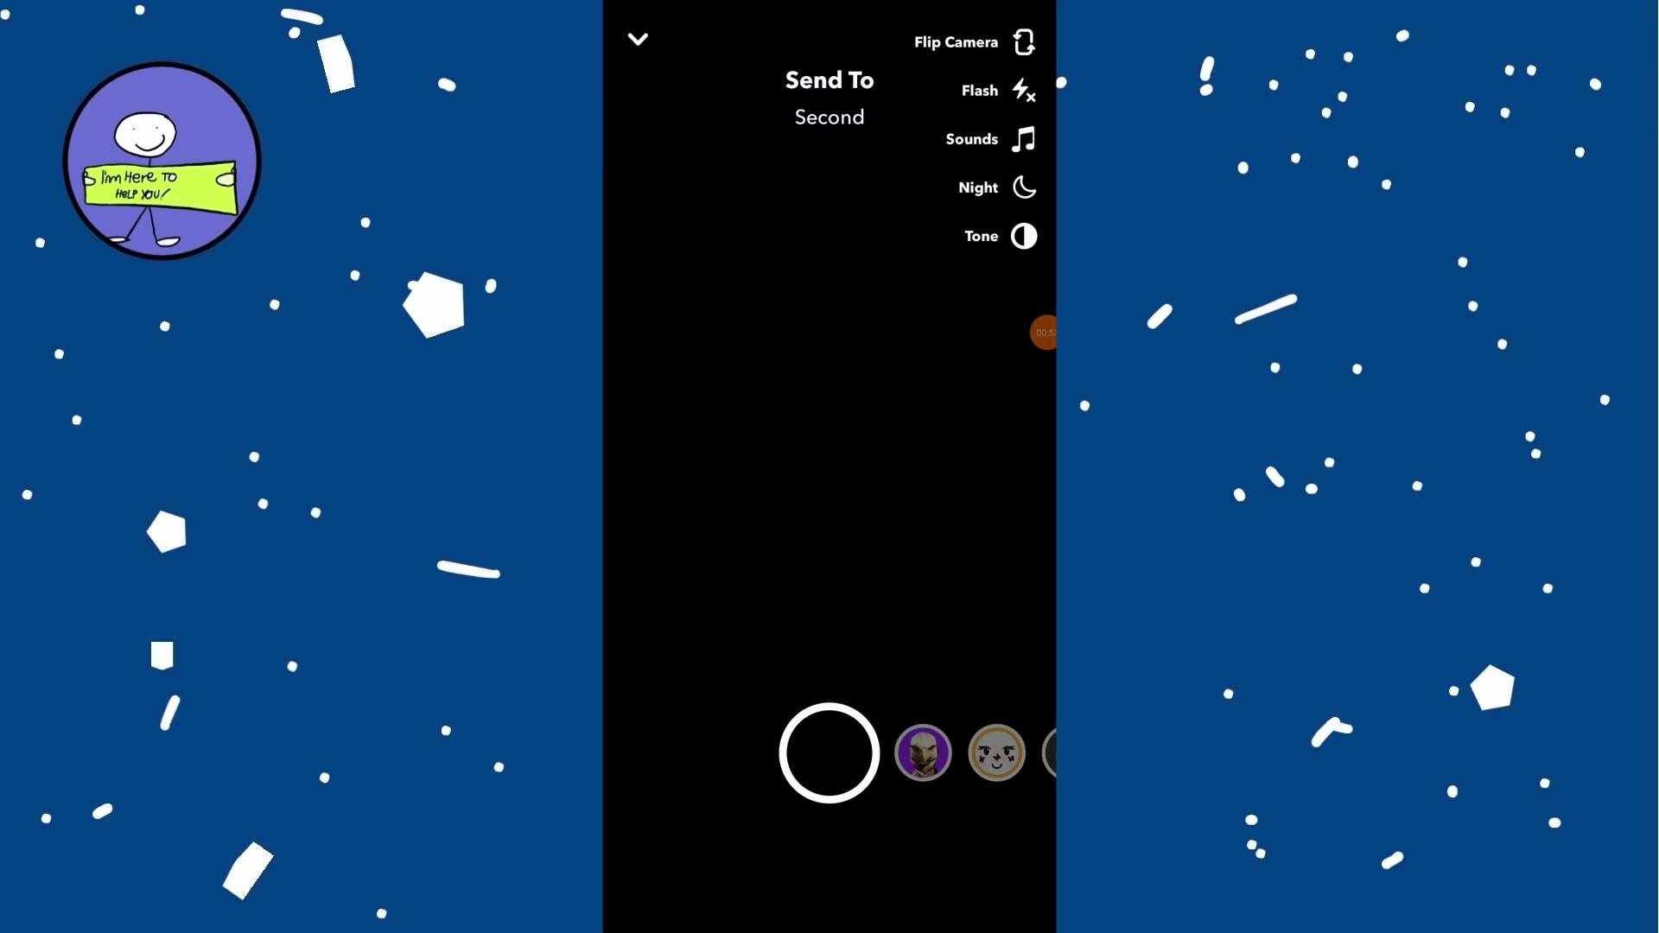
Invoke Google Assistant over the camera and voice the request 'Take a screenshot'
{"action": "key", "text": "super"}
{"action": "left_click", "coordinate": [830, 883]}
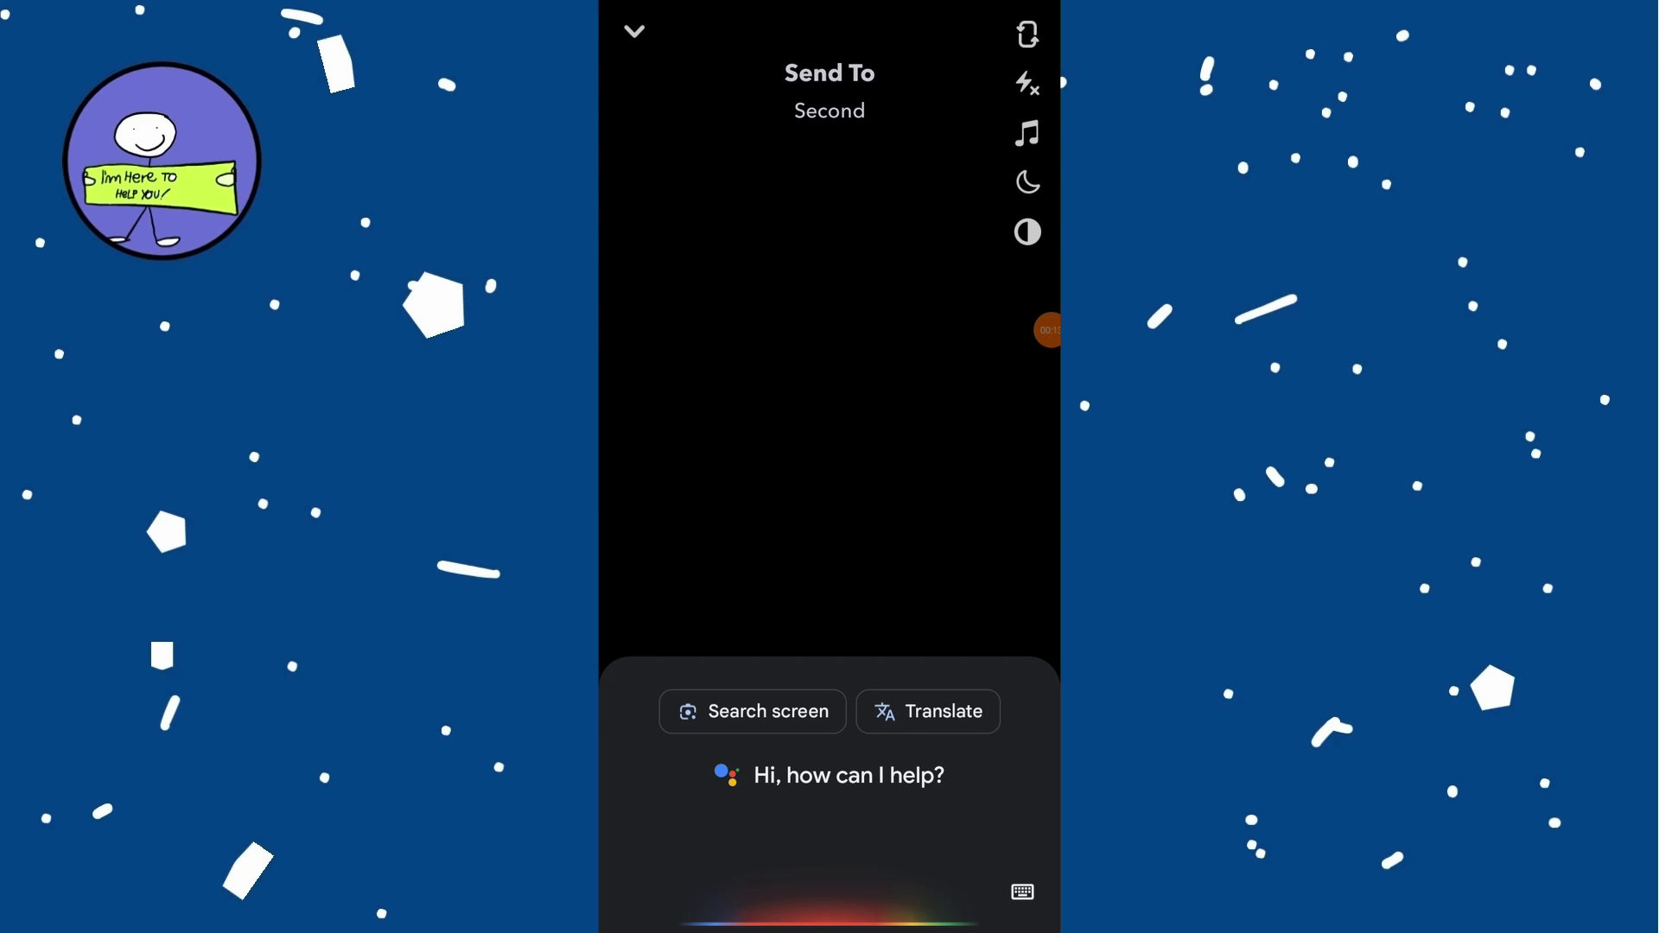